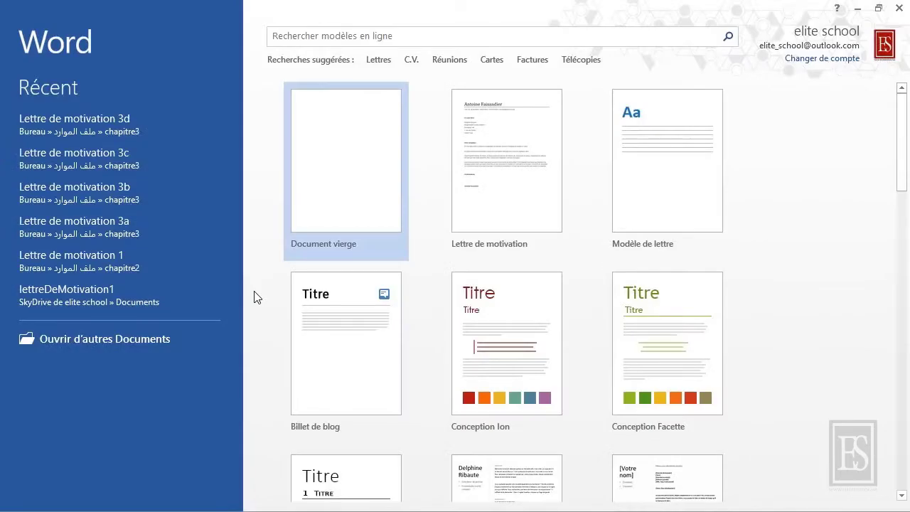
Start a blank document and type the line 'Microsoft Word 2013'
{"action": "left_click", "coordinate": [332, 175]}
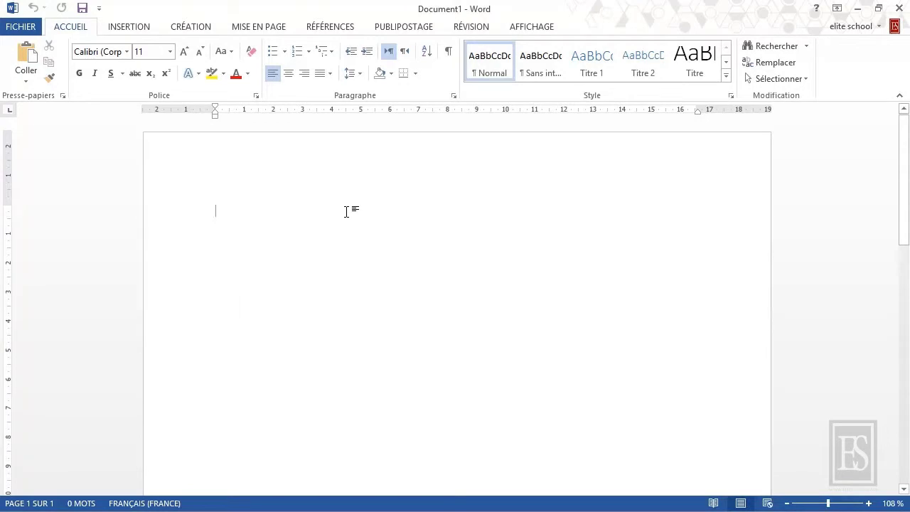
{"action": "type", "text": "Microsoft Word 2013"}
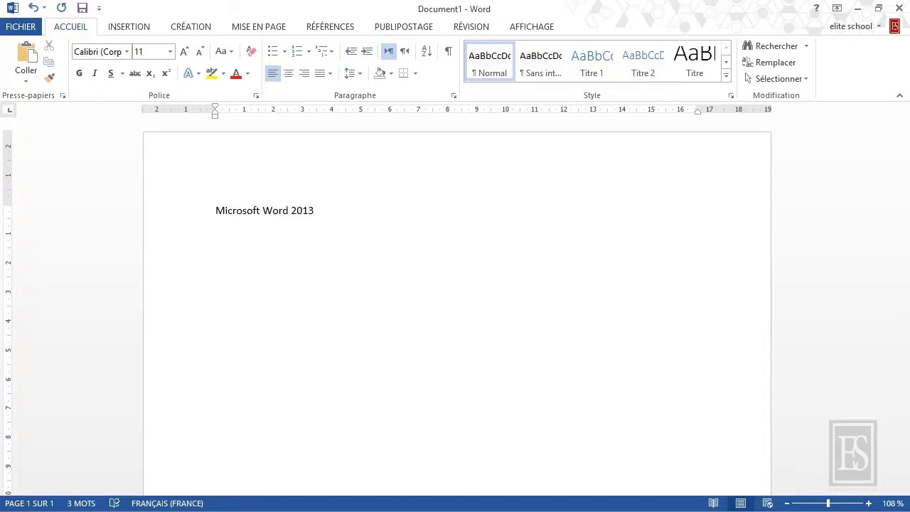
Make the title 48 pt, bold and grey, and lower the top margin to move it down
{"action": "left_click", "coordinate": [191, 218]}
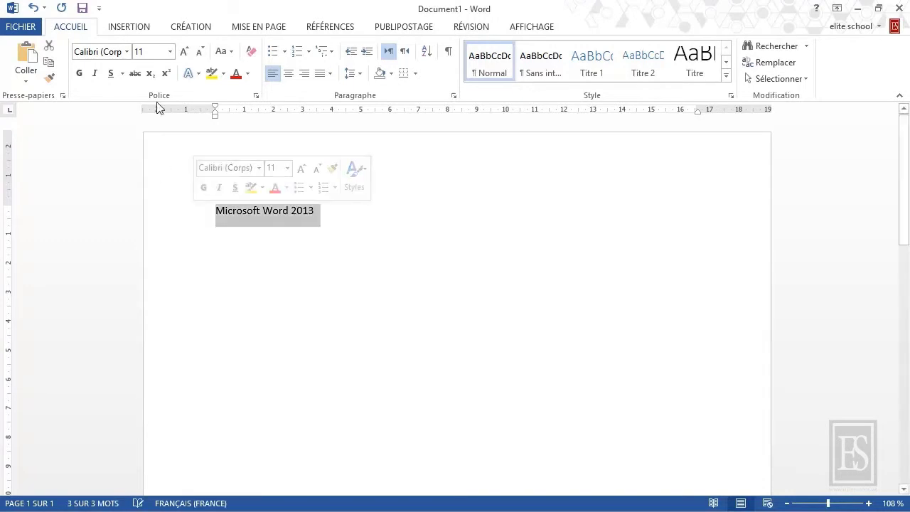
{"action": "left_click", "coordinate": [169, 51]}
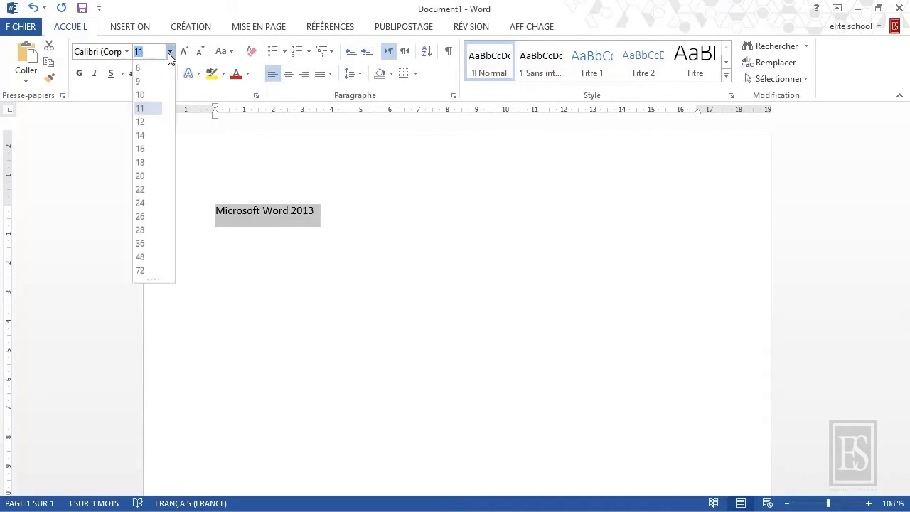
{"action": "left_click", "coordinate": [158, 257]}
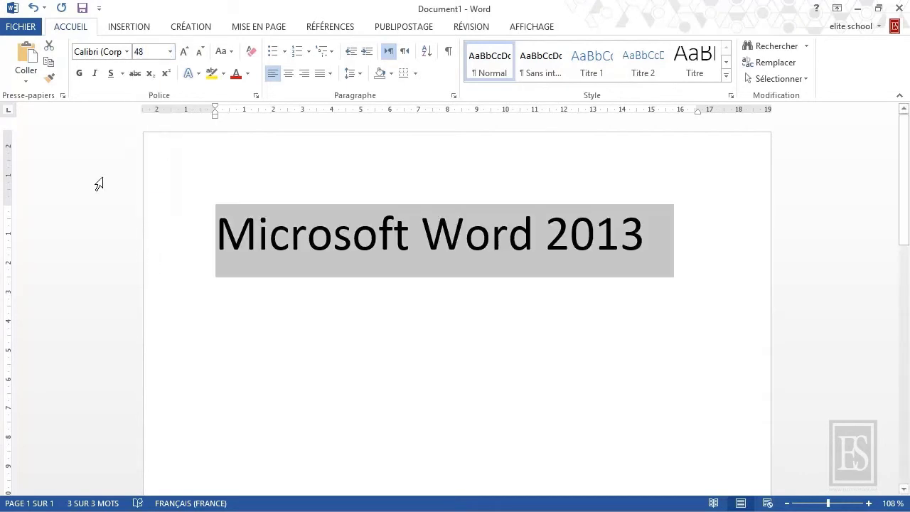
{"action": "left_click", "coordinate": [80, 74]}
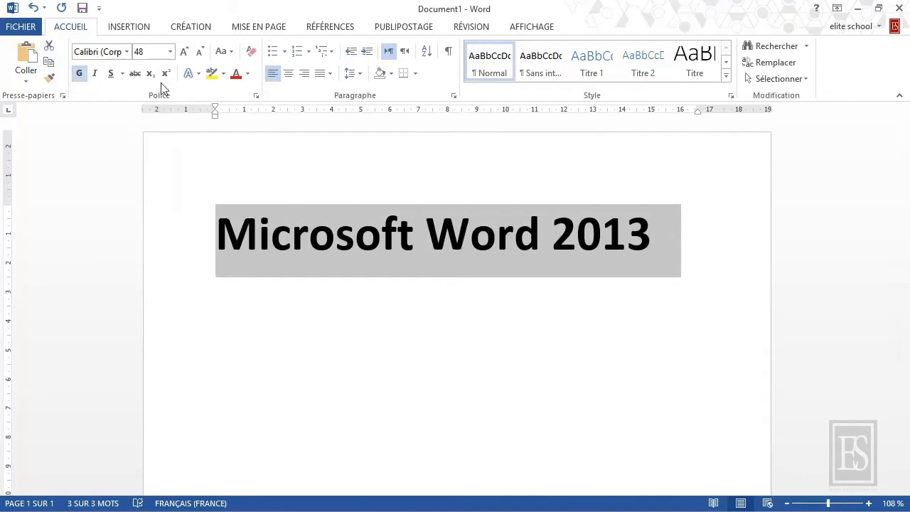
{"action": "left_click", "coordinate": [248, 74]}
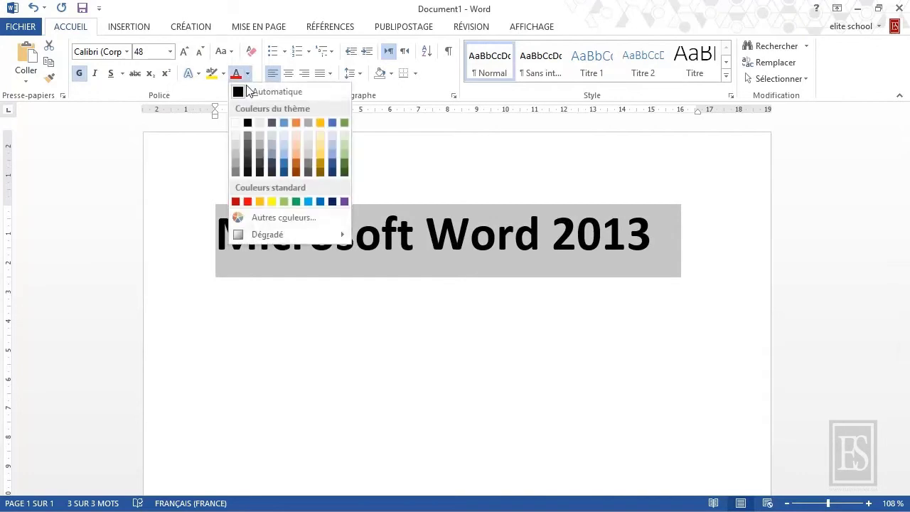
{"action": "left_click", "coordinate": [235, 170]}
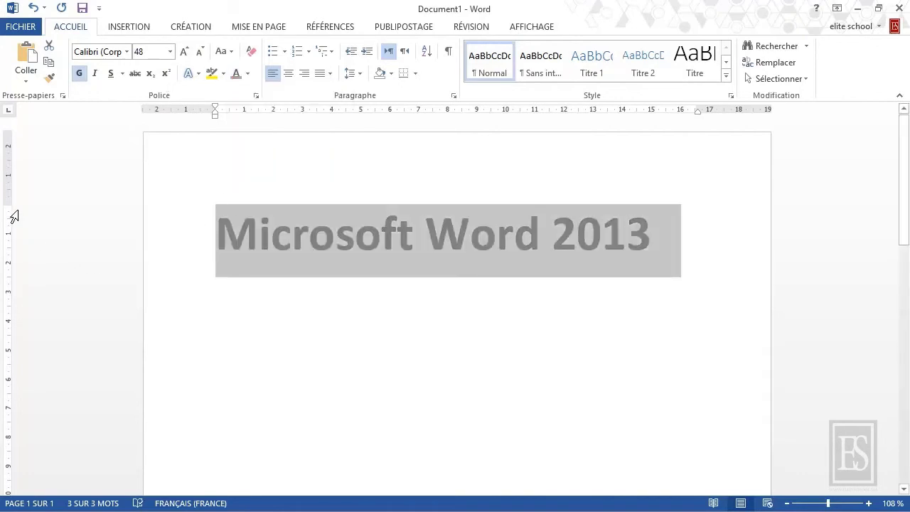
{"action": "left_click_drag", "start_coordinate": [12, 203], "coordinate": [16, 412]}
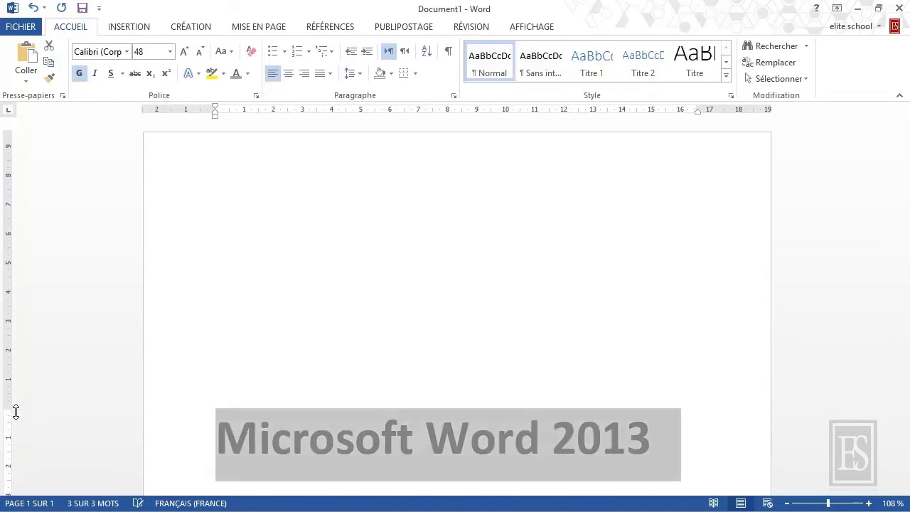
{"action": "left_click", "coordinate": [217, 446]}
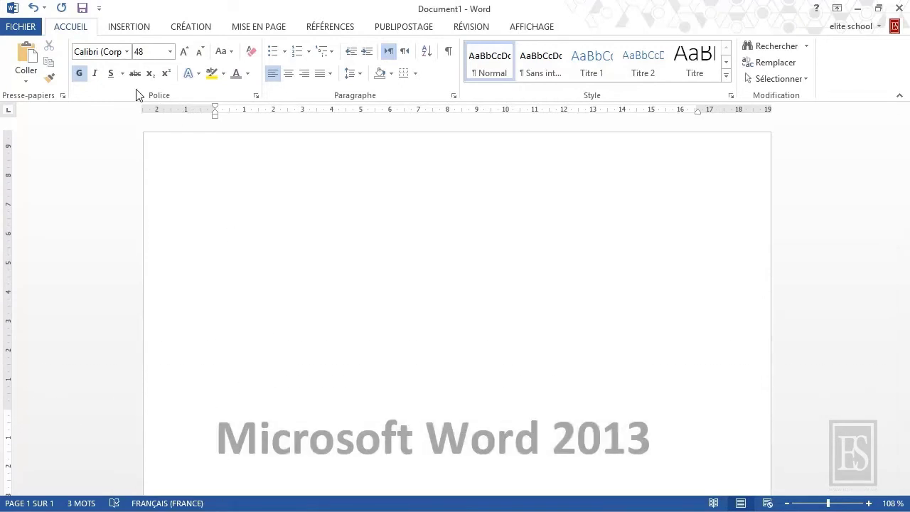
{"action": "left_click", "coordinate": [198, 74]}
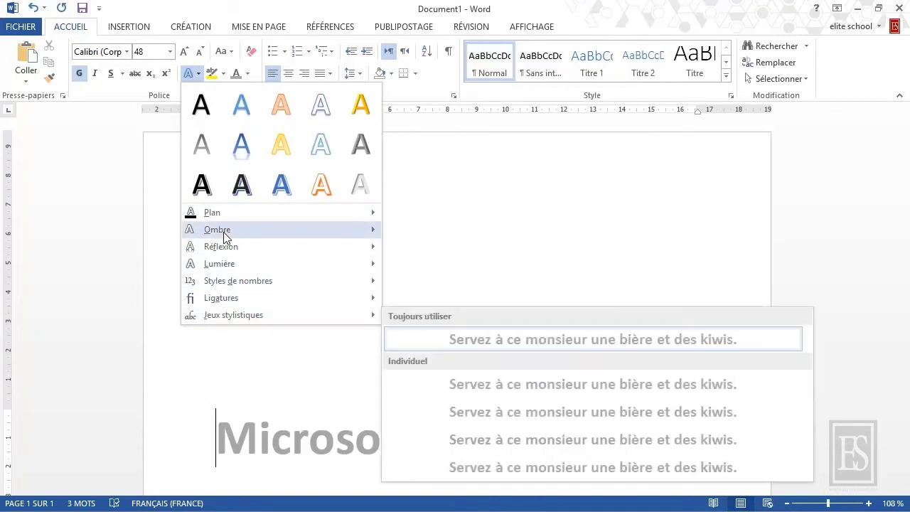
{"action": "mouse_move", "coordinate": [212, 213]}
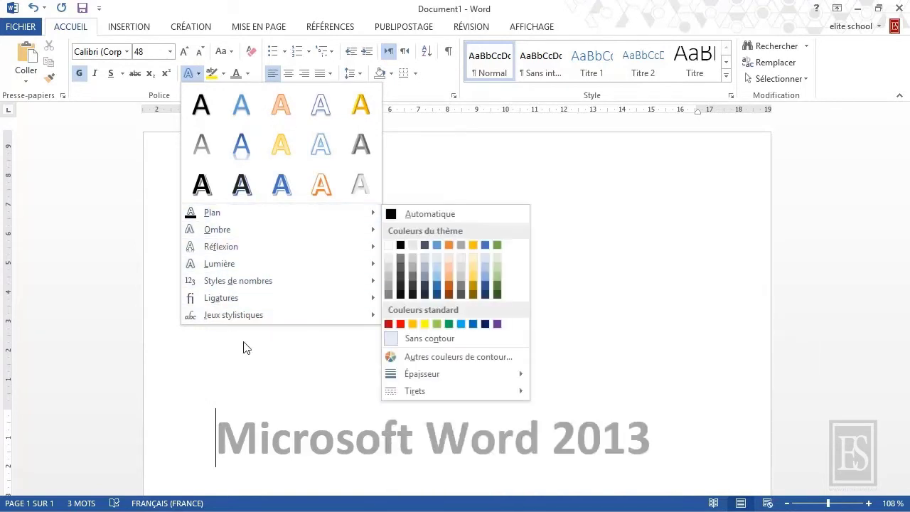
{"action": "left_click", "coordinate": [177, 447]}
{"action": "left_click", "coordinate": [176, 447]}
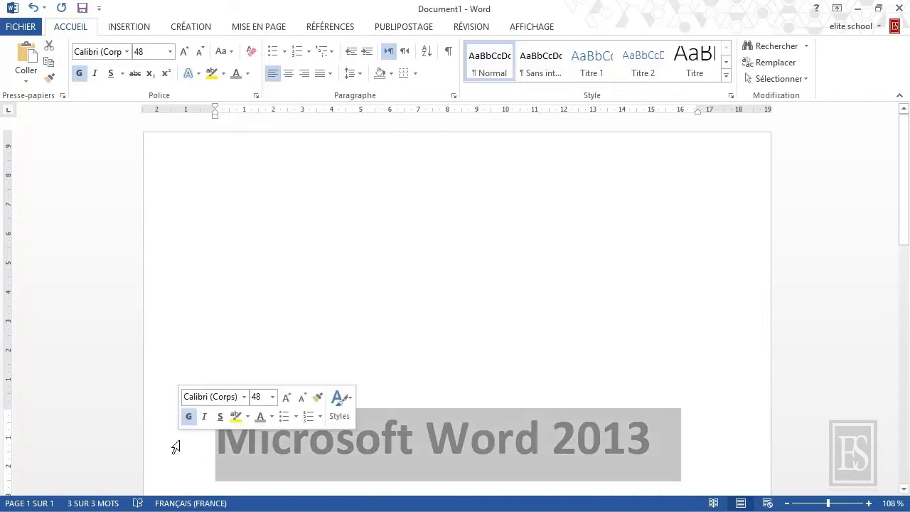
{"action": "left_click", "coordinate": [199, 75]}
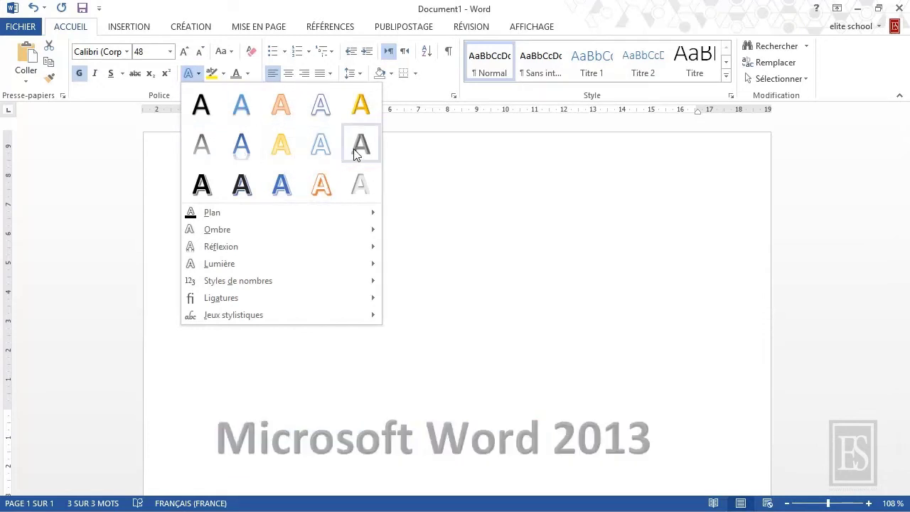
{"action": "left_click", "coordinate": [281, 187]}
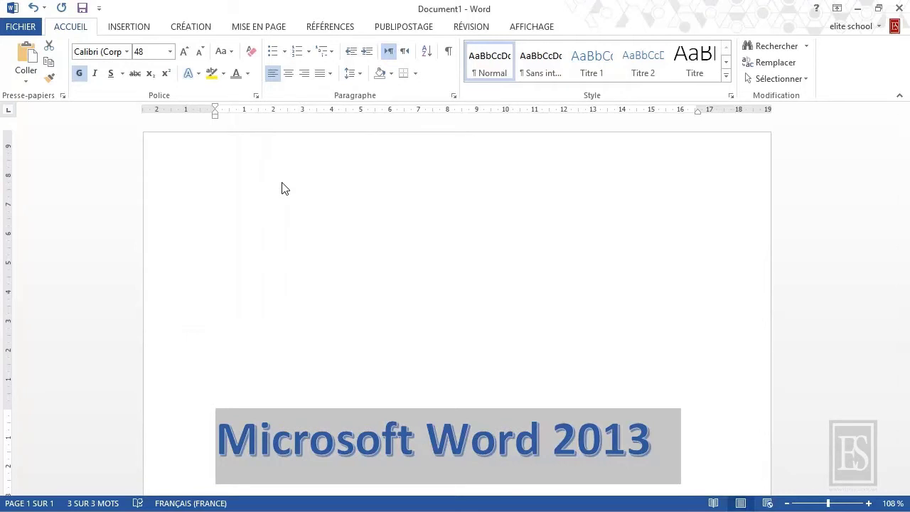
{"action": "key", "text": "ctrl+z"}
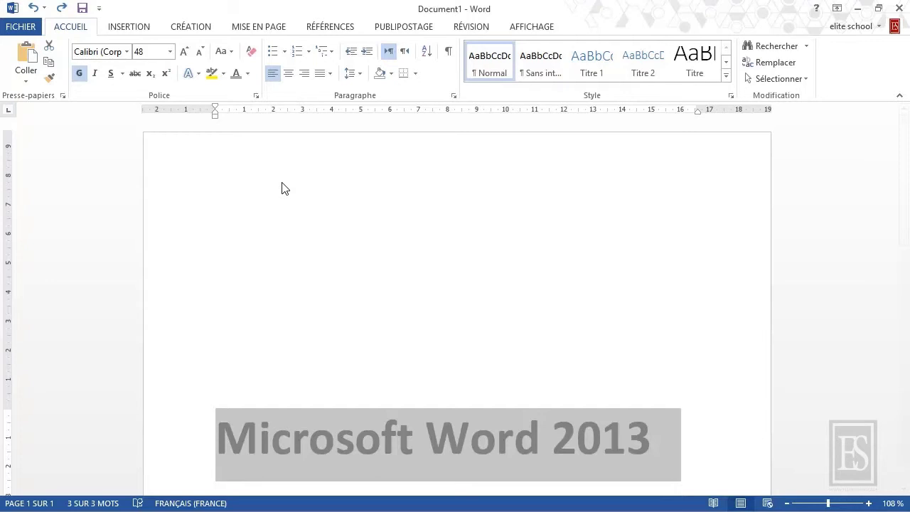
Apply a red standard-colour outline to the title and pick an outline thickness
{"action": "left_click", "coordinate": [199, 73]}
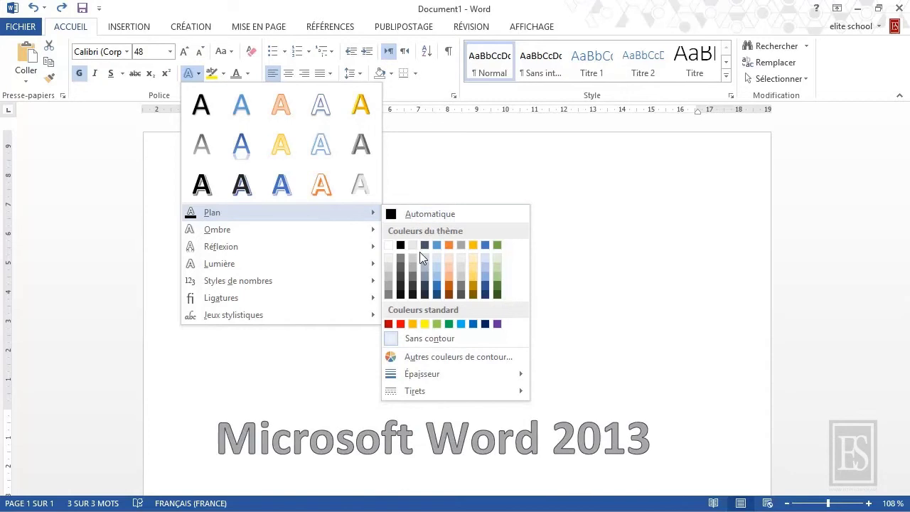
{"action": "mouse_move", "coordinate": [278, 213]}
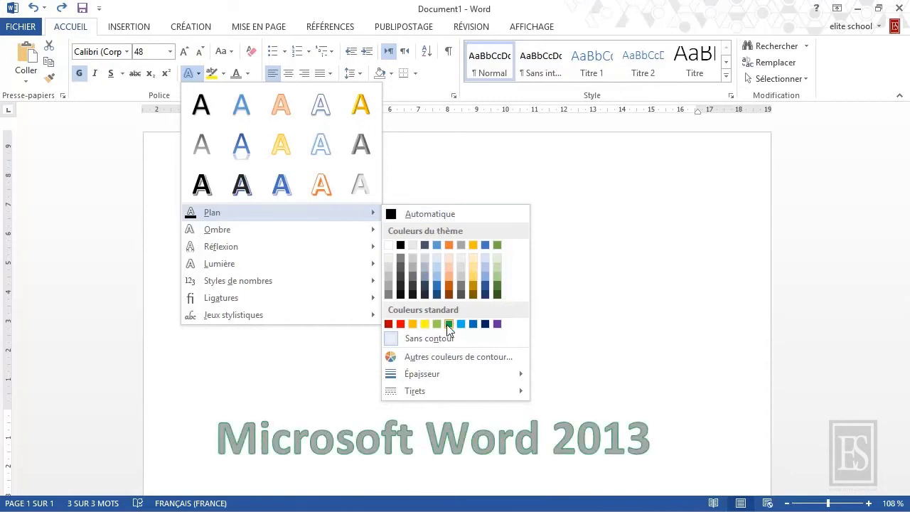
{"action": "left_click", "coordinate": [401, 324]}
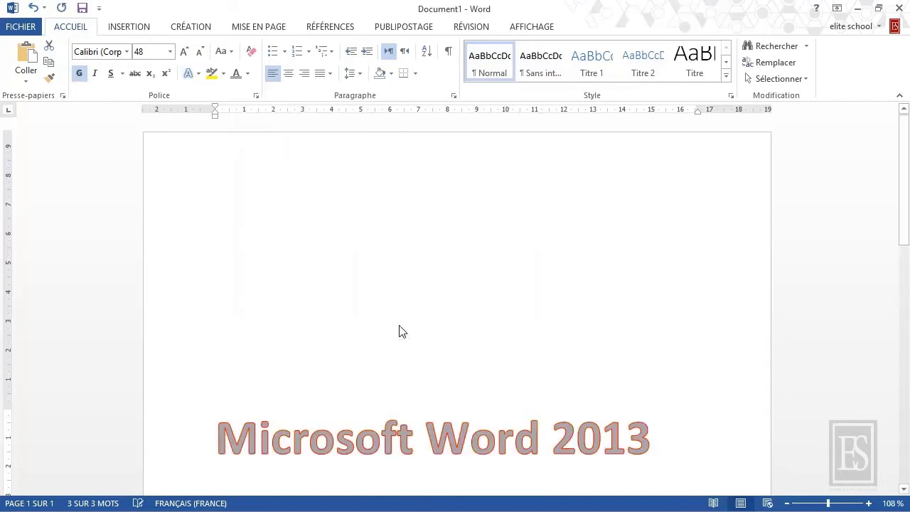
{"action": "left_click", "coordinate": [197, 73]}
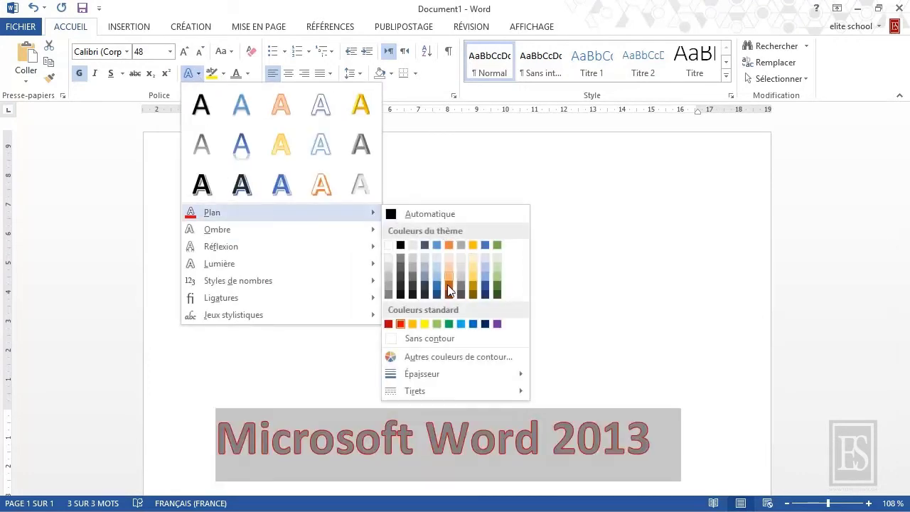
{"action": "mouse_move", "coordinate": [455, 374]}
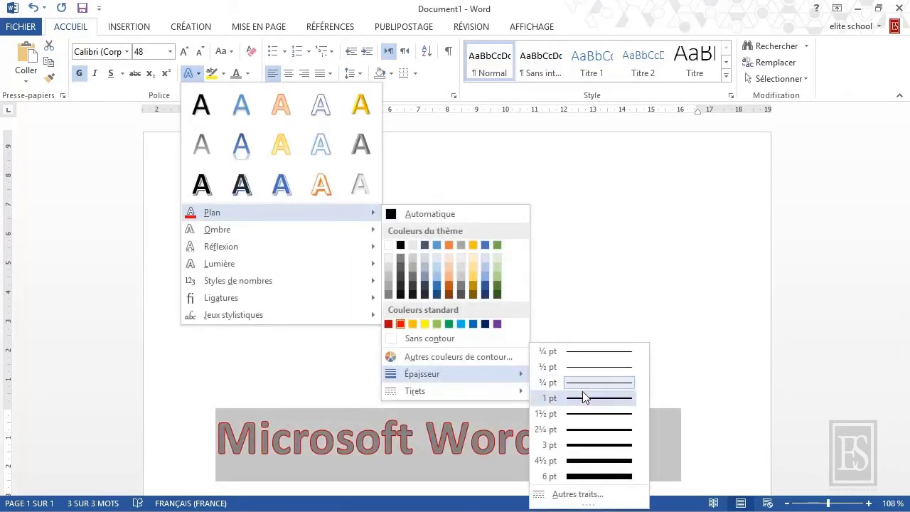
{"action": "left_click", "coordinate": [583, 448]}
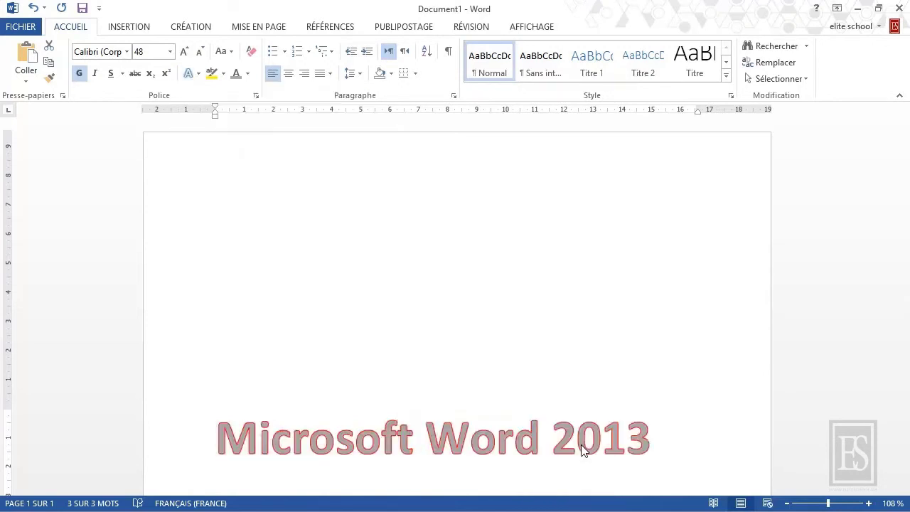
Widen the title's red outline to a 3 pt stroke in the detailed outline settings
{"action": "left_click", "coordinate": [199, 74]}
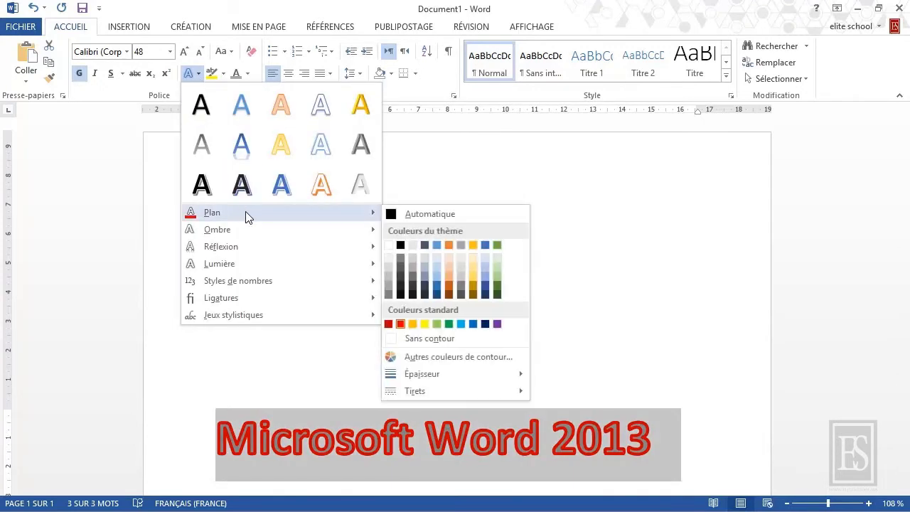
{"action": "mouse_move", "coordinate": [212, 213]}
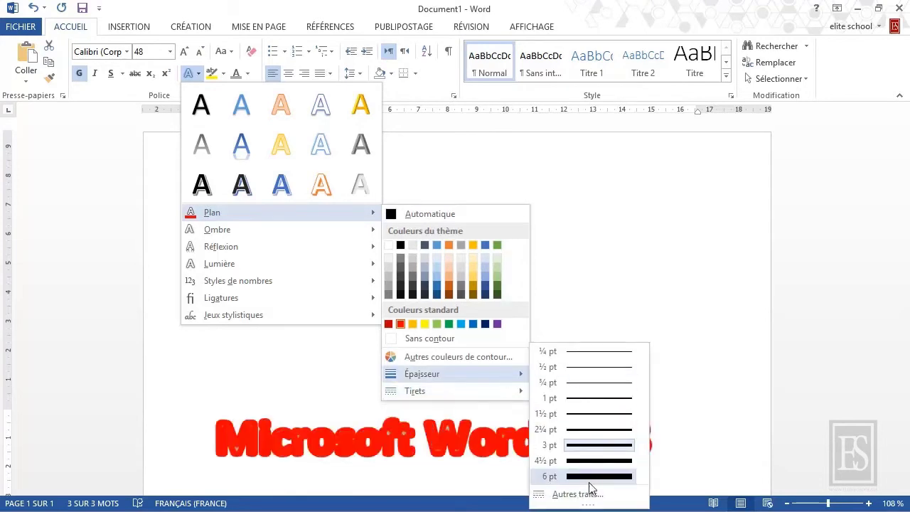
{"action": "left_click", "coordinate": [590, 497]}
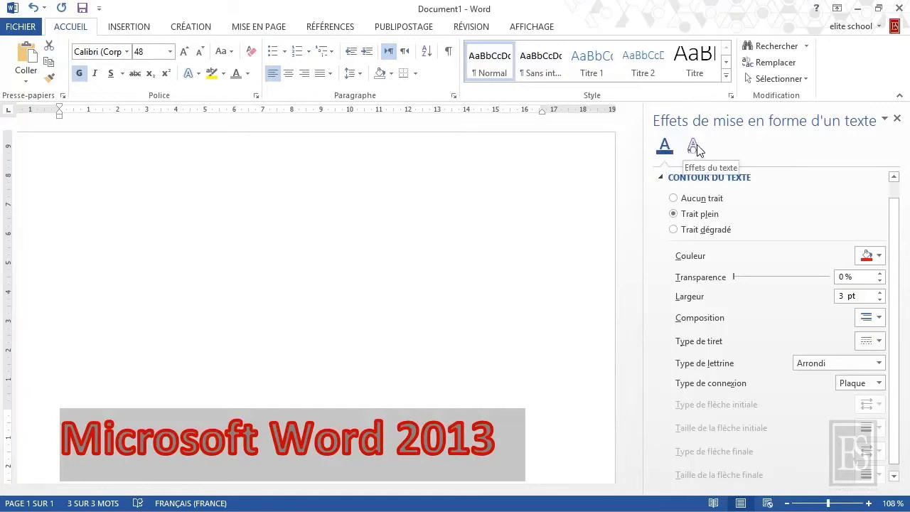
{"action": "left_click", "coordinate": [897, 120]}
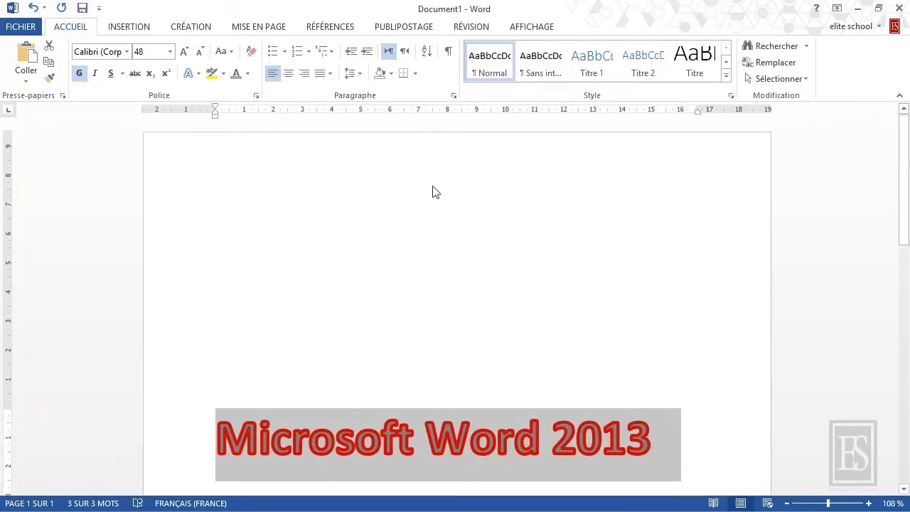
Apply the 'Réflexion rapprochée, contact' reflection effect to the title
{"action": "left_click", "coordinate": [198, 74]}
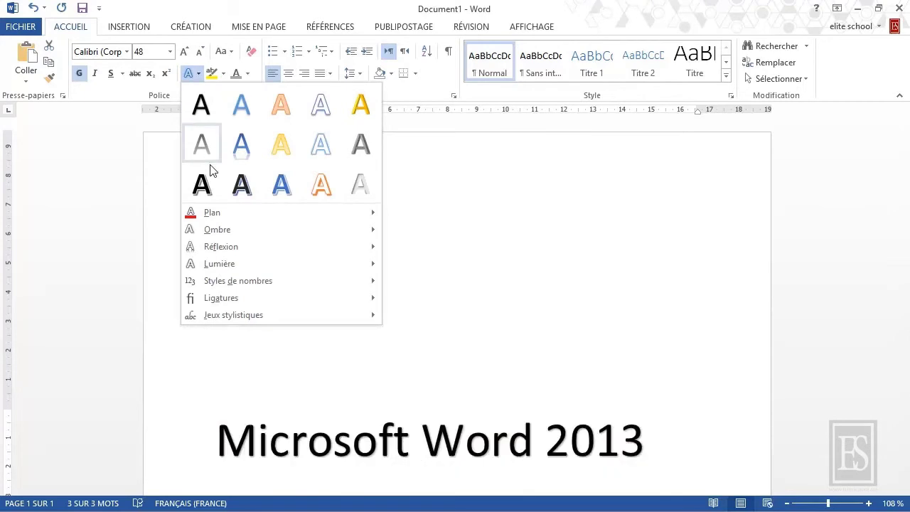
{"action": "mouse_move", "coordinate": [217, 230]}
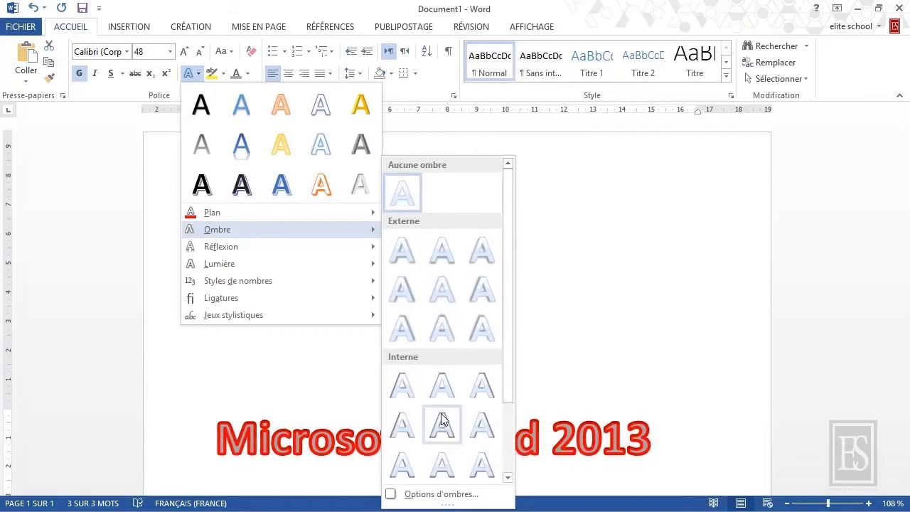
{"action": "scroll", "coordinate": [439, 414], "scroll_direction": "down", "scroll_amount": 3}
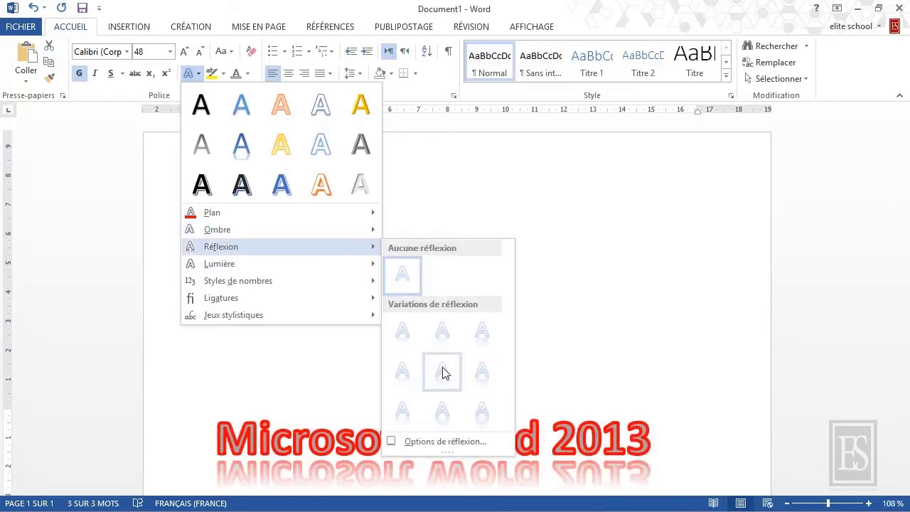
{"action": "left_click", "coordinate": [402, 335]}
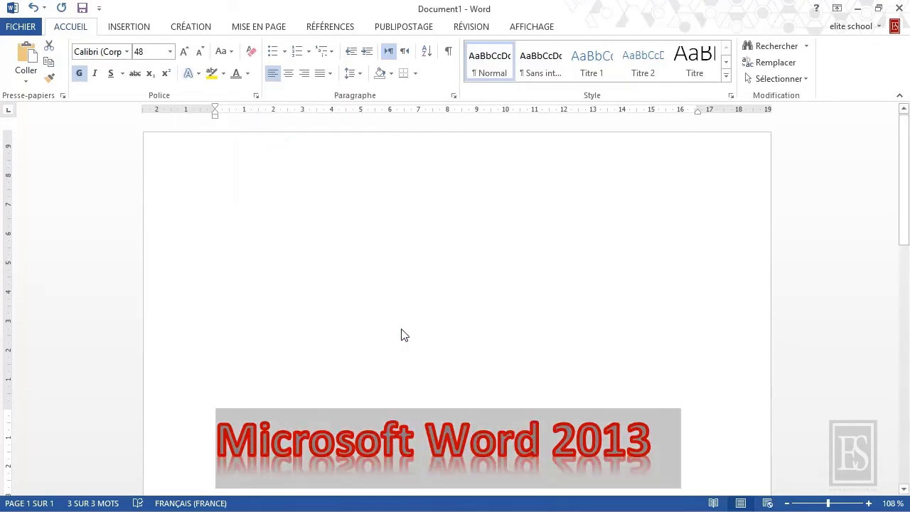
Look over the Ligatures options, then undo the reflection and red outline effects
{"action": "left_click", "coordinate": [199, 73]}
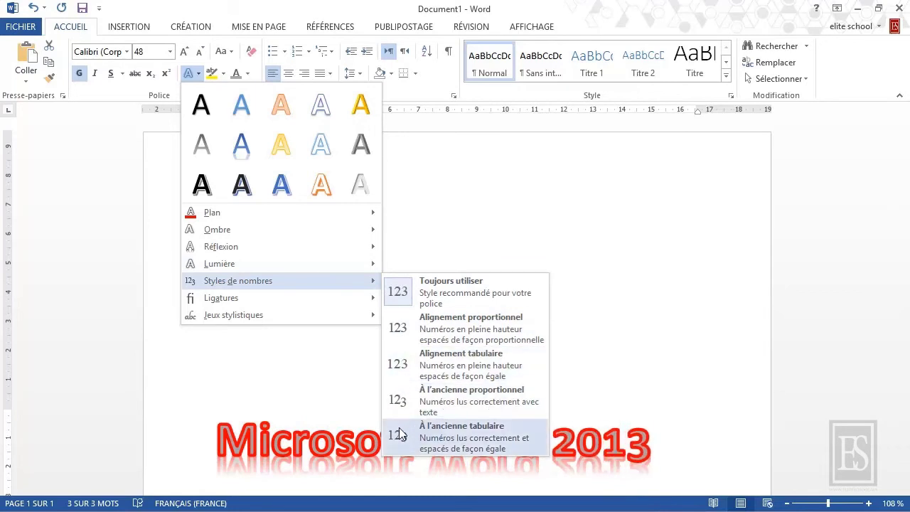
{"action": "mouse_move", "coordinate": [220, 298]}
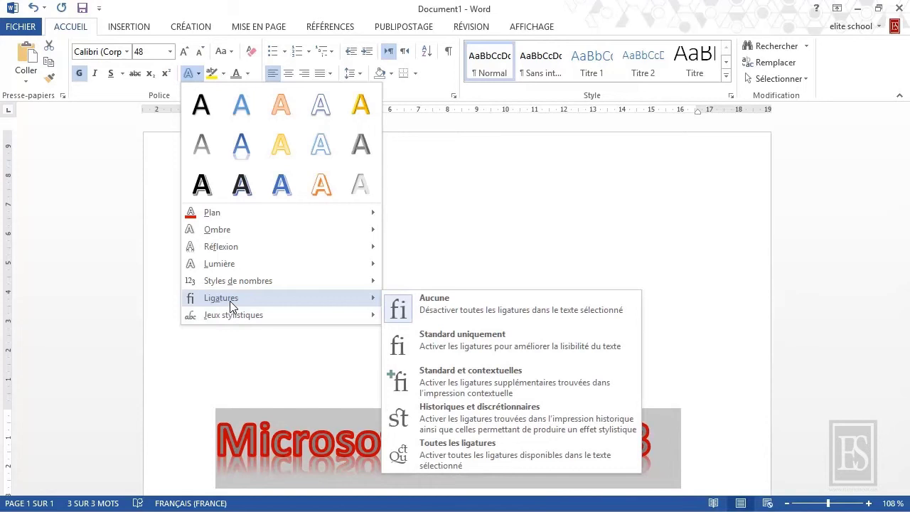
{"action": "left_click", "coordinate": [33, 8]}
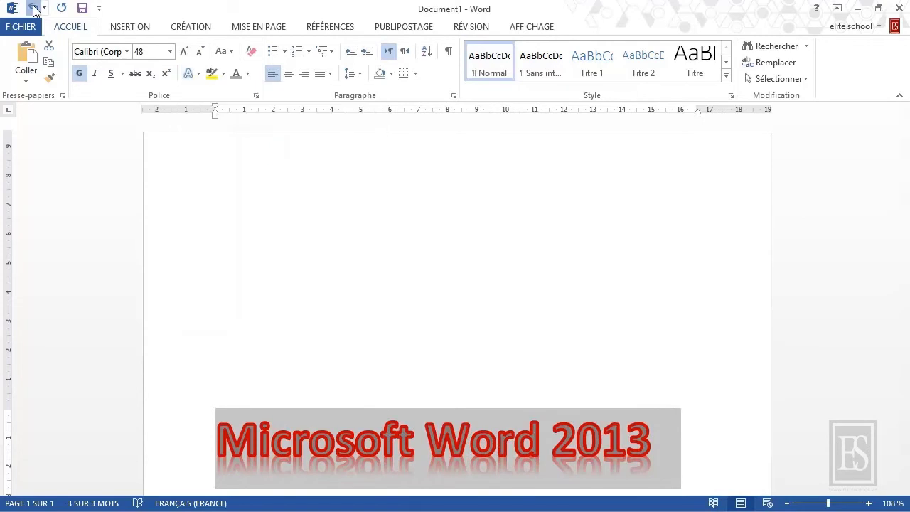
{"action": "left_click", "coordinate": [34, 8]}
{"action": "left_click", "coordinate": [34, 9]}
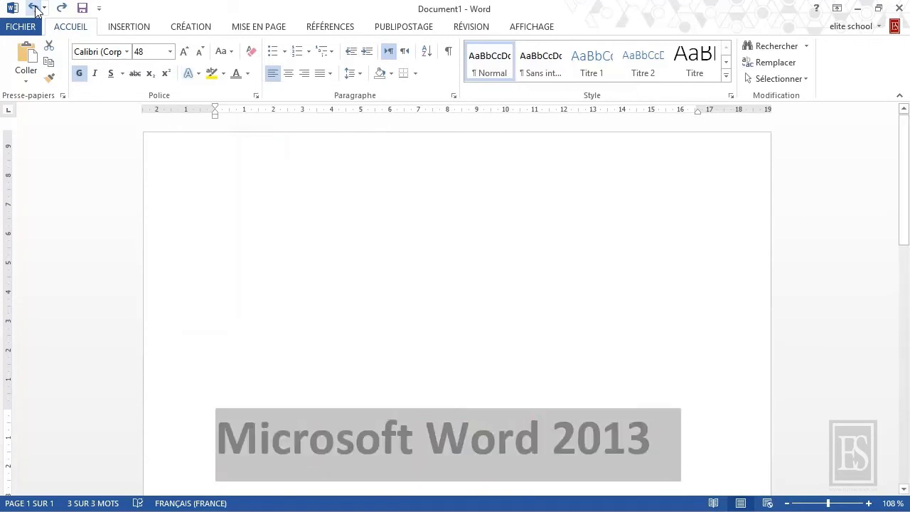
Apply the 18thCentury font to the 'Microsoft Word 2013' heading and show the text effects gallery
{"action": "left_click", "coordinate": [126, 52]}
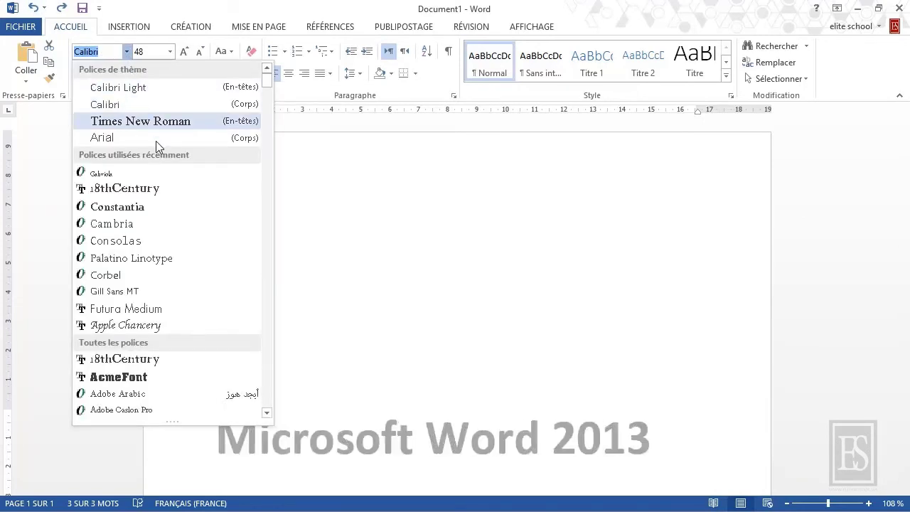
{"action": "left_click", "coordinate": [149, 196]}
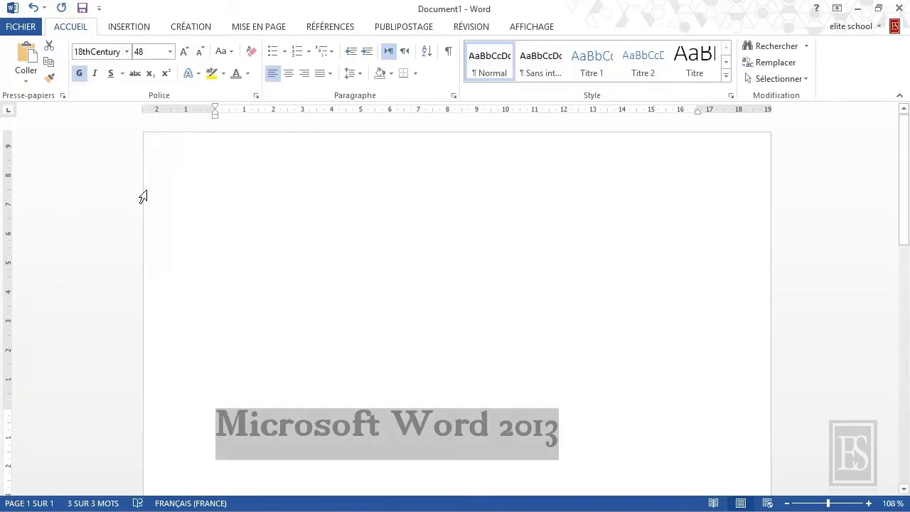
{"action": "left_click", "coordinate": [199, 73]}
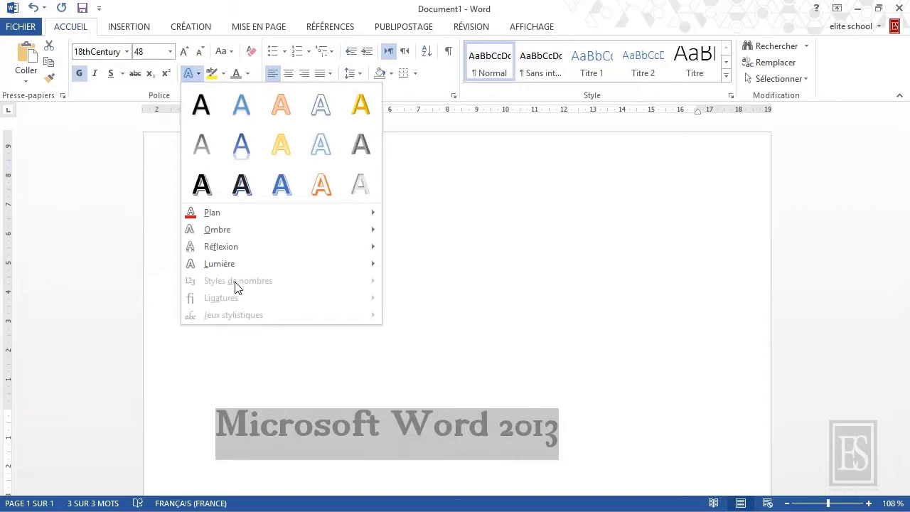
Raise the top margin and append ' est un logiciel fiable' after 2013
{"action": "left_click", "coordinate": [235, 372]}
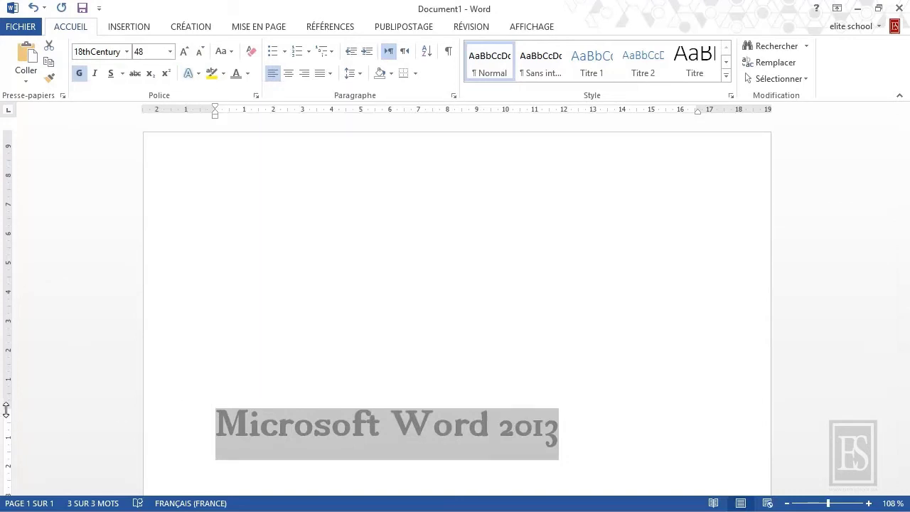
{"action": "left_click_drag", "start_coordinate": [6, 410], "coordinate": [6, 358]}
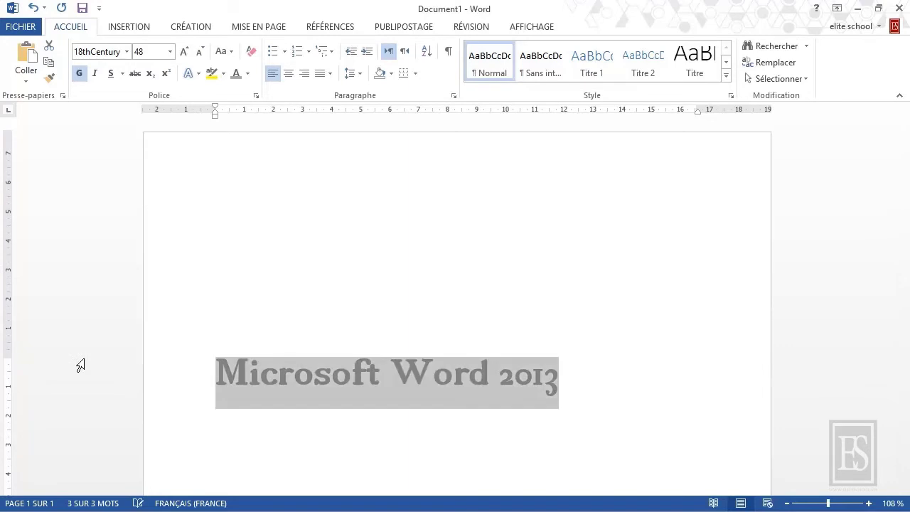
{"action": "left_click", "coordinate": [581, 373]}
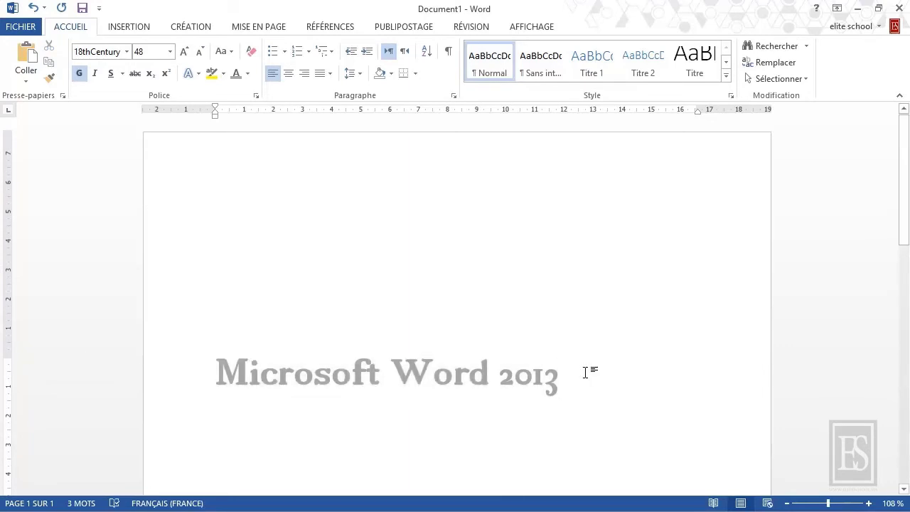
{"action": "type", "text": " est un logiciel fiab"}
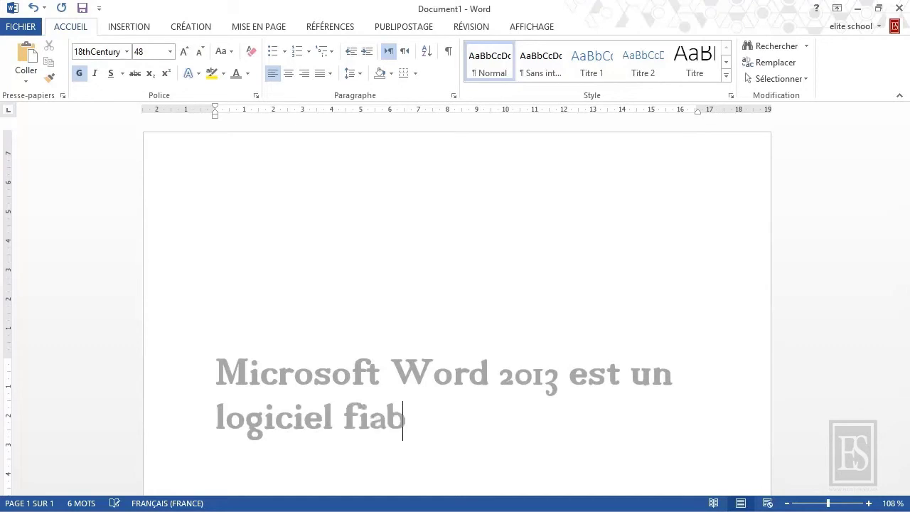
{"action": "type", "text": "le"}
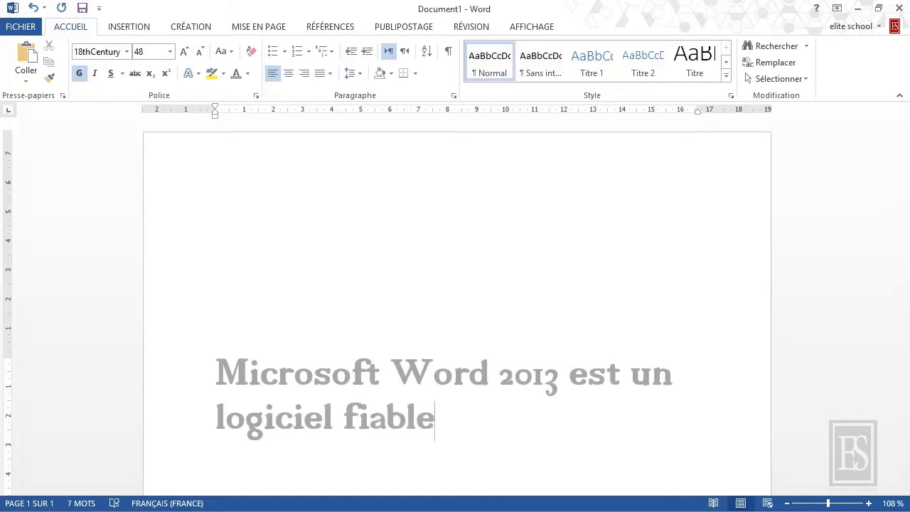
Set the whole sentence in Calibri with Toutes les ligatures enabled, then select all text
{"action": "triple_click", "coordinate": [571, 367]}
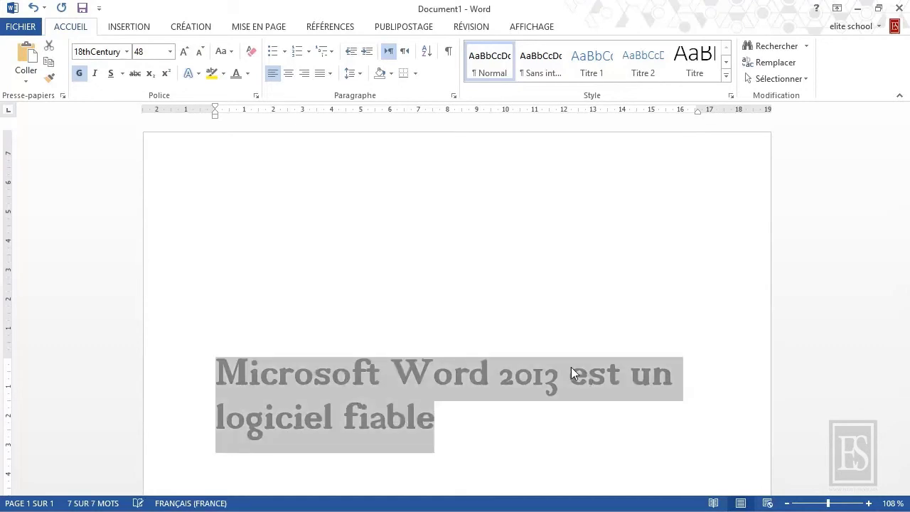
{"action": "left_click", "coordinate": [127, 52]}
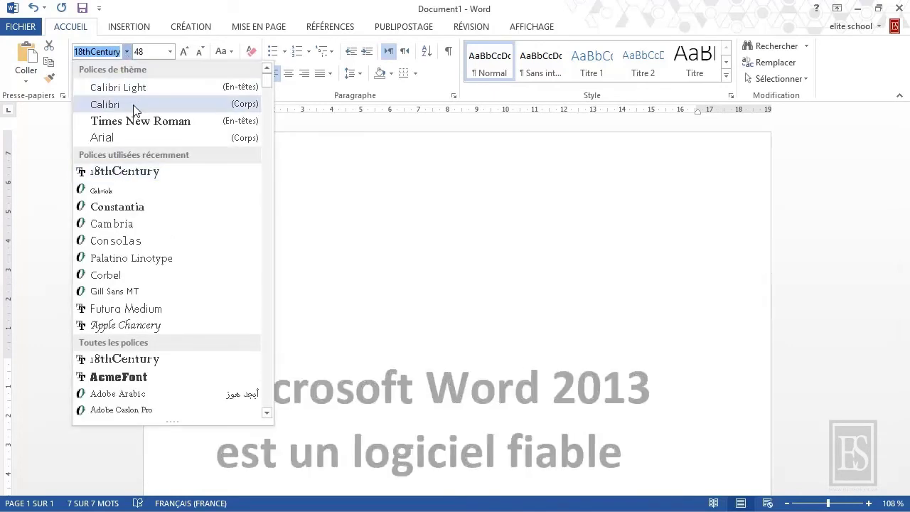
{"action": "left_click", "coordinate": [136, 111]}
{"action": "left_click", "coordinate": [199, 76]}
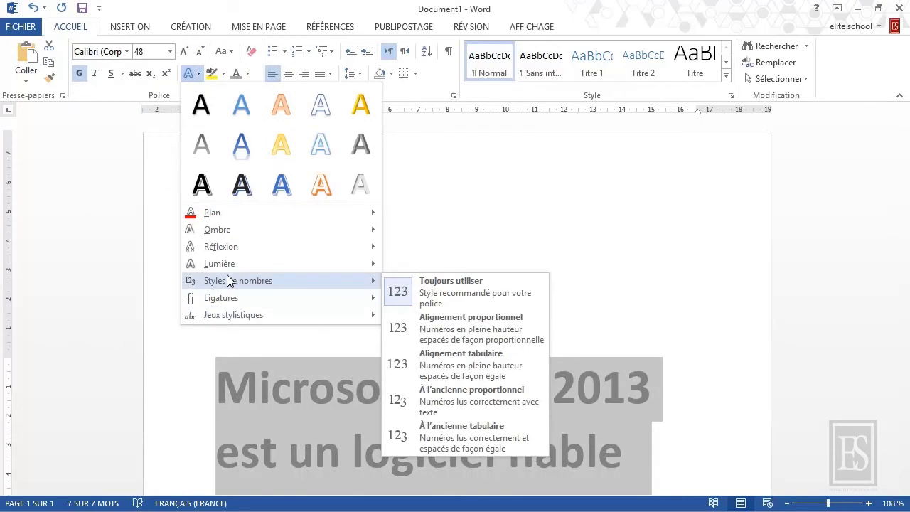
{"action": "mouse_move", "coordinate": [221, 298]}
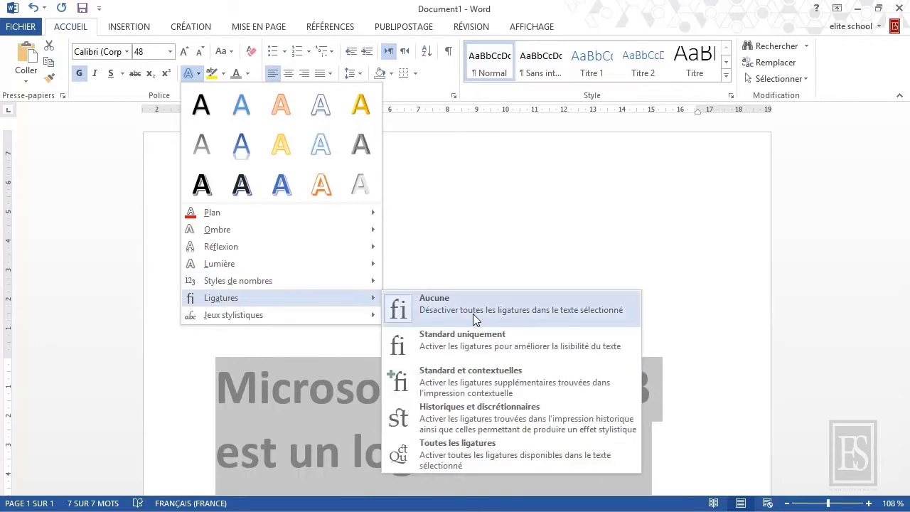
{"action": "left_click", "coordinate": [459, 459]}
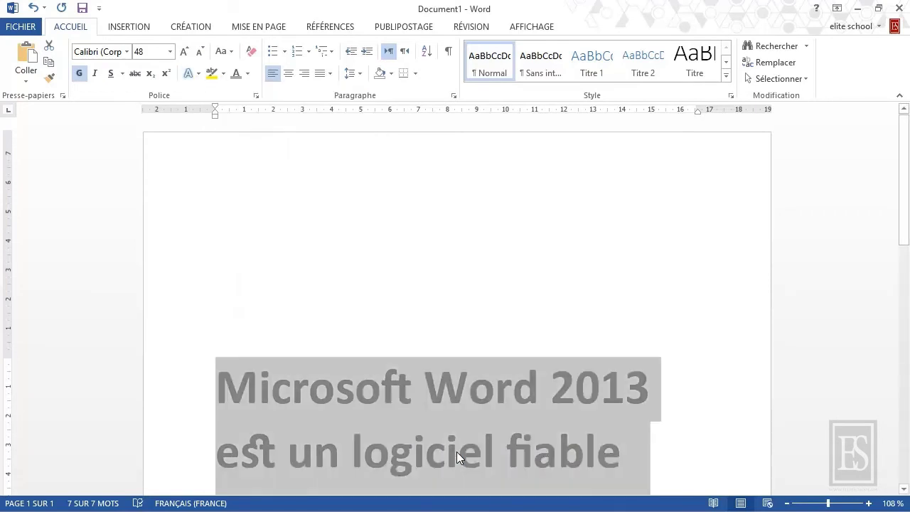
{"action": "left_click", "coordinate": [271, 384]}
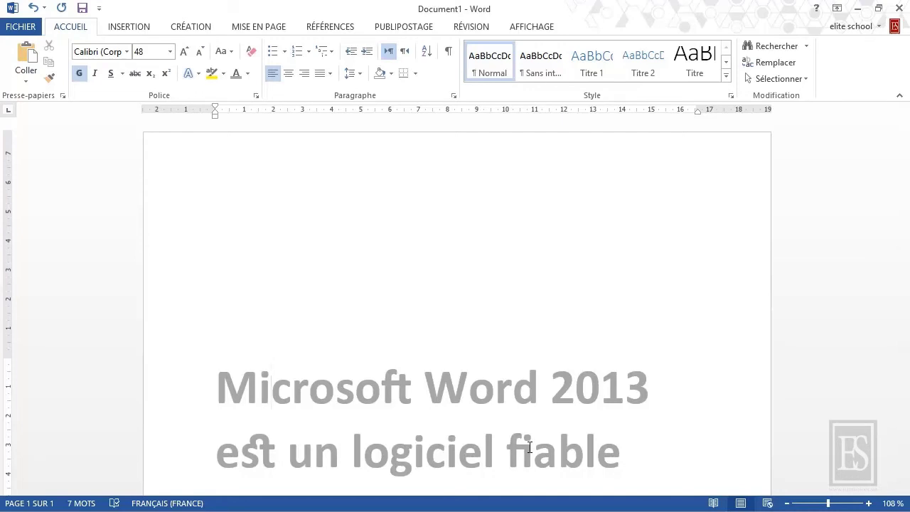
{"action": "key", "text": "ctrl+a"}
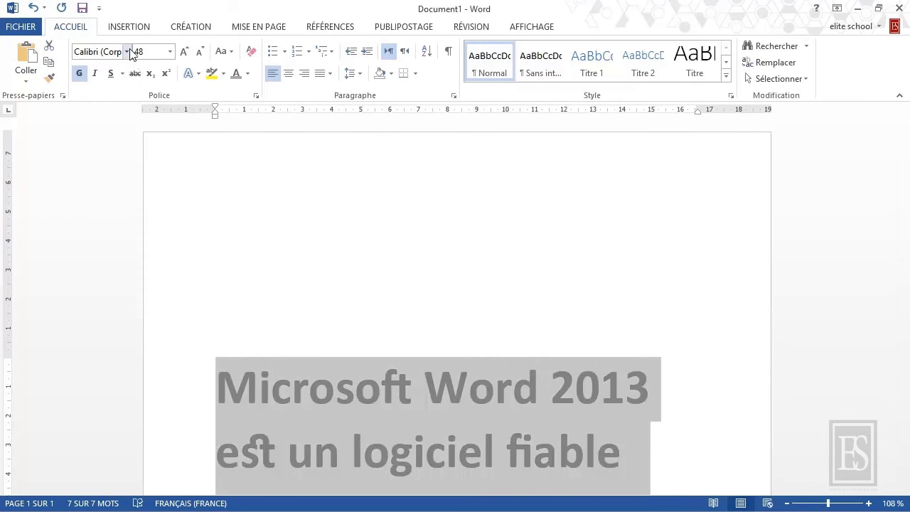
Apply Gabriola to the sentence and browse its stylistic set and glow options
{"action": "left_click", "coordinate": [127, 52]}
{"action": "left_click", "coordinate": [101, 190]}
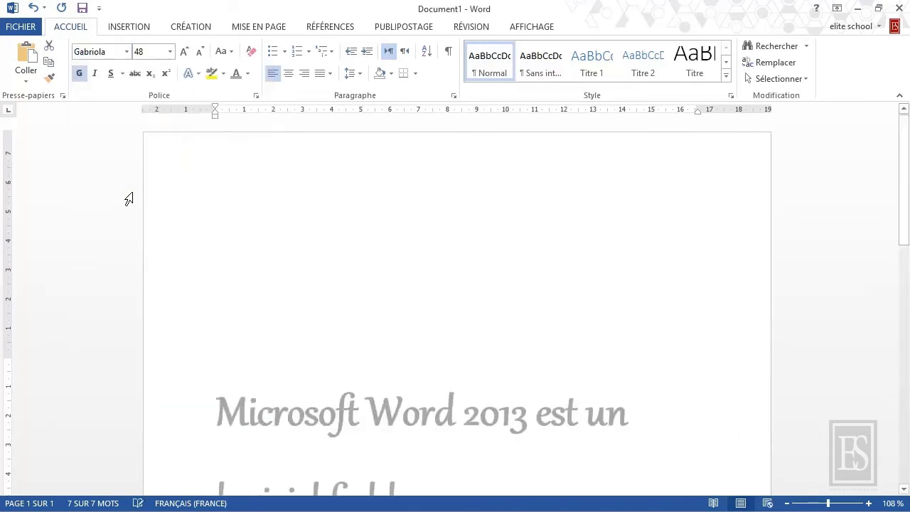
{"action": "left_click", "coordinate": [199, 73]}
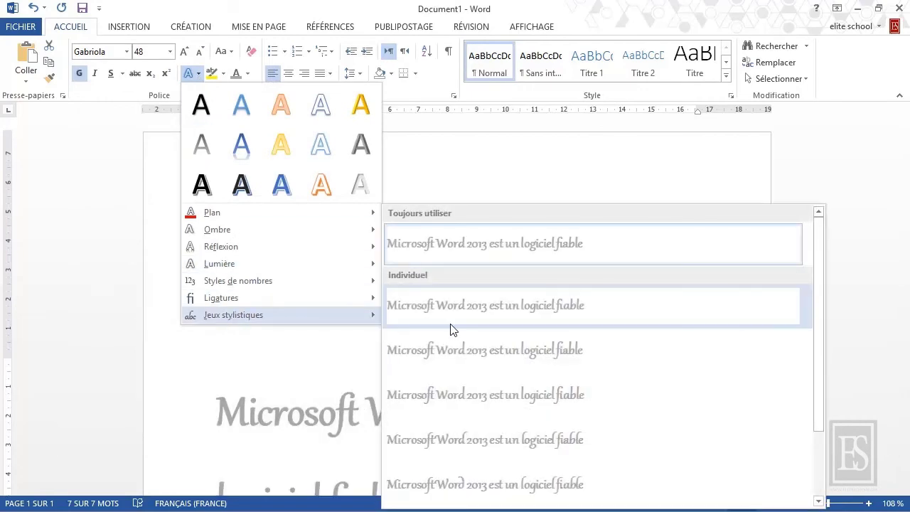
{"action": "mouse_move", "coordinate": [233, 315]}
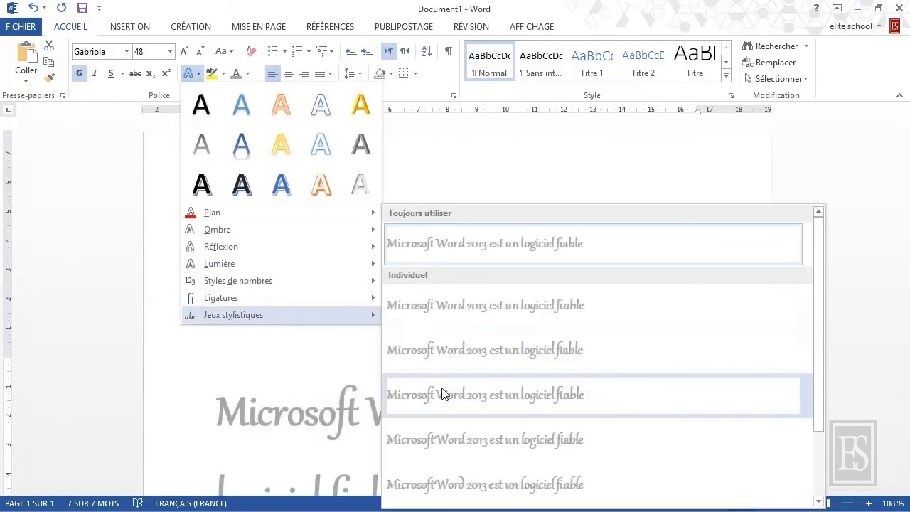
{"action": "scroll", "coordinate": [442, 395], "scroll_direction": "down", "scroll_amount": 3}
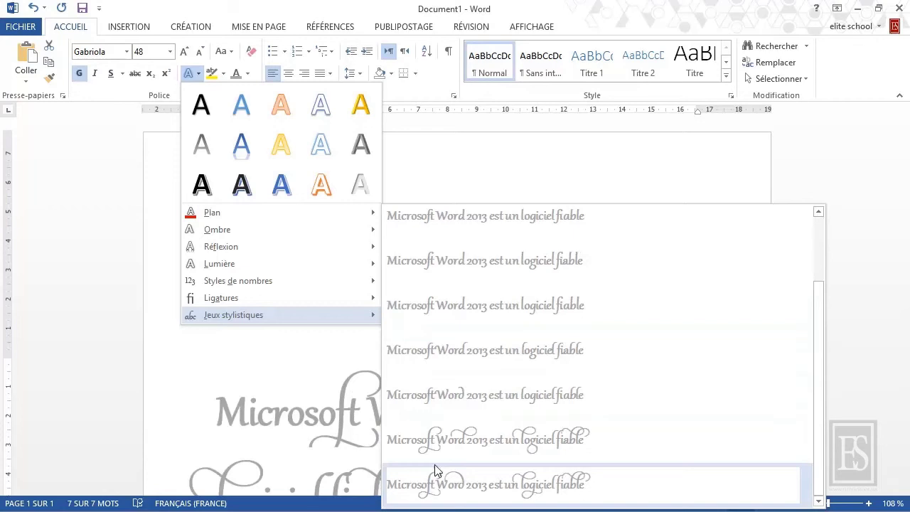
{"action": "mouse_move", "coordinate": [219, 264]}
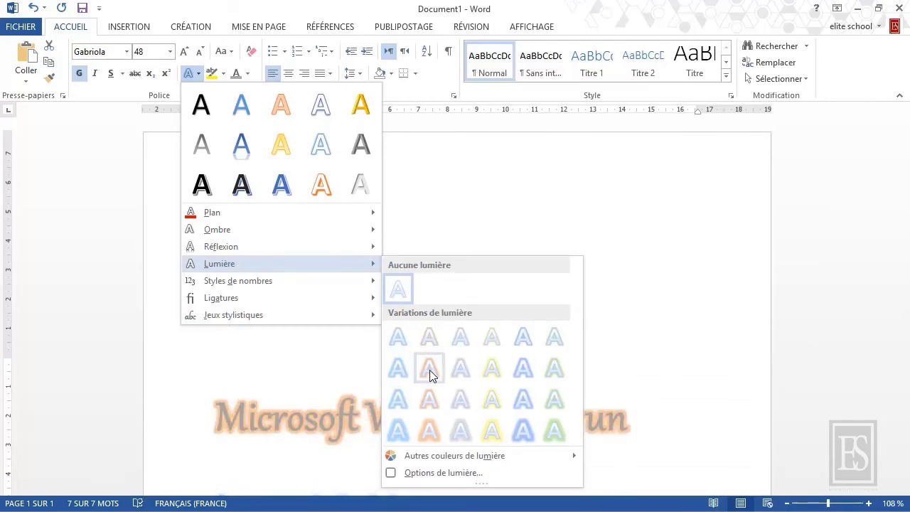
Open the Effets de mise en forme d'un texte pane from the glow options and collapse the glow settings
{"action": "left_click", "coordinate": [448, 474]}
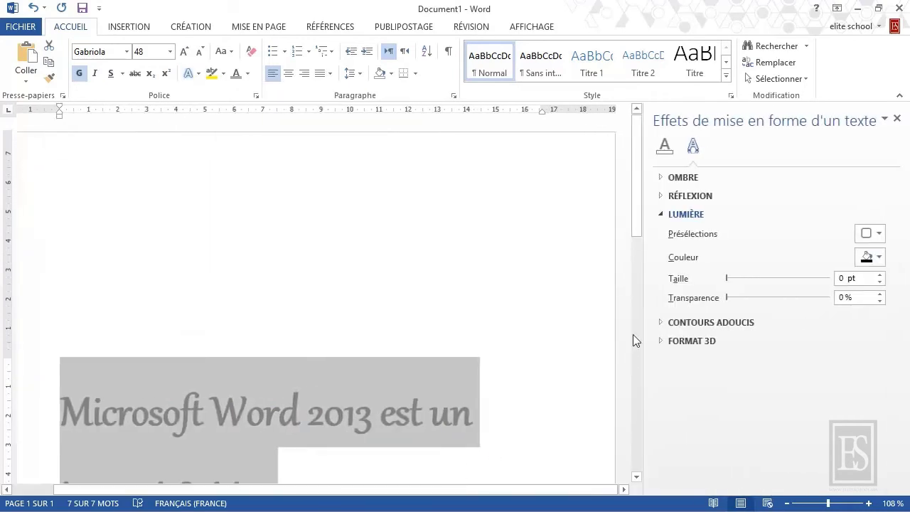
{"action": "left_click", "coordinate": [195, 71]}
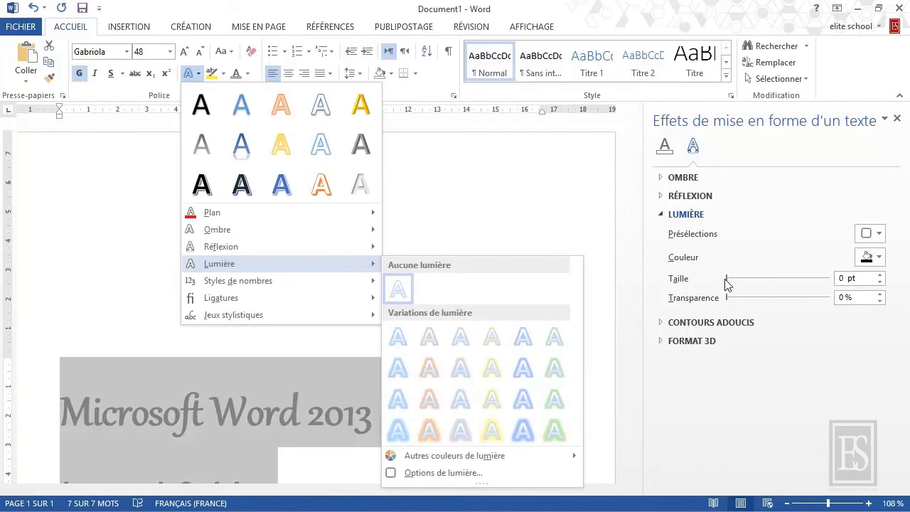
{"action": "mouse_move", "coordinate": [728, 282]}
{"action": "left_mouse_down"}
{"action": "mouse_move", "coordinate": [854, 290]}
{"action": "mouse_move", "coordinate": [716, 295]}
{"action": "left_mouse_up"}
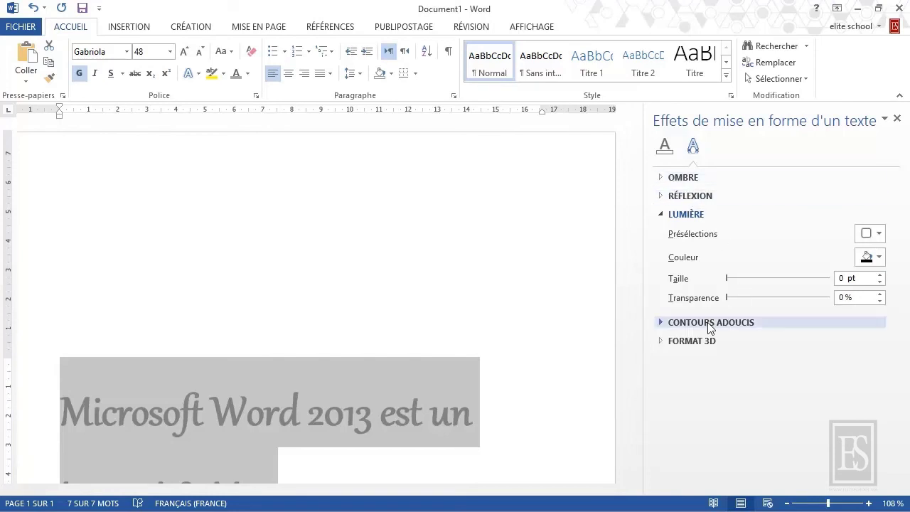
{"action": "left_click", "coordinate": [189, 74]}
{"action": "mouse_move", "coordinate": [212, 213]}
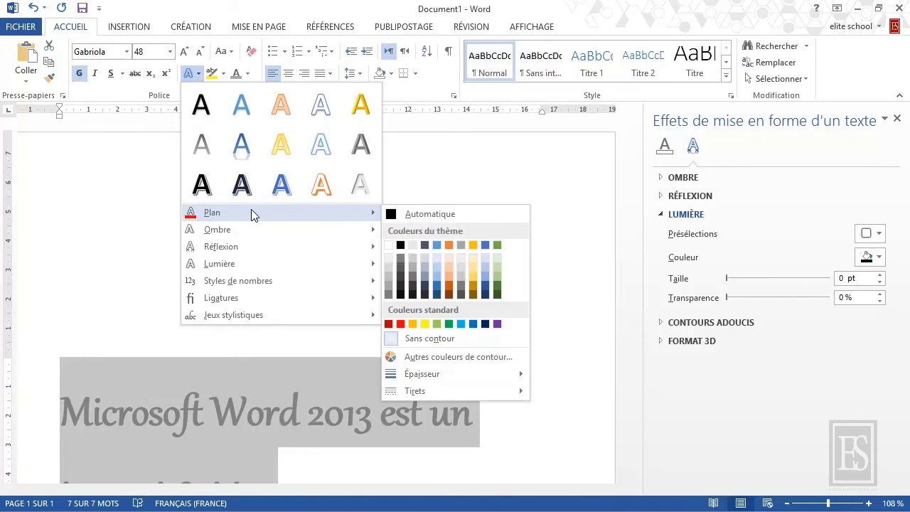
{"action": "left_click", "coordinate": [707, 363]}
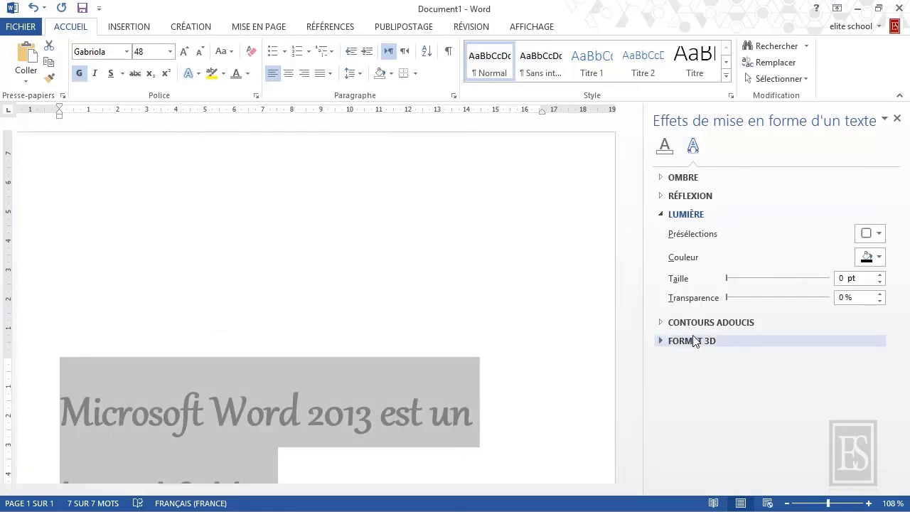
{"action": "left_click", "coordinate": [661, 214]}
Apply a Biseau supérieur bevel preset (3 pt bevel, 4,5 pt depth) to the sentence, then close the pane
{"action": "left_click", "coordinate": [661, 251]}
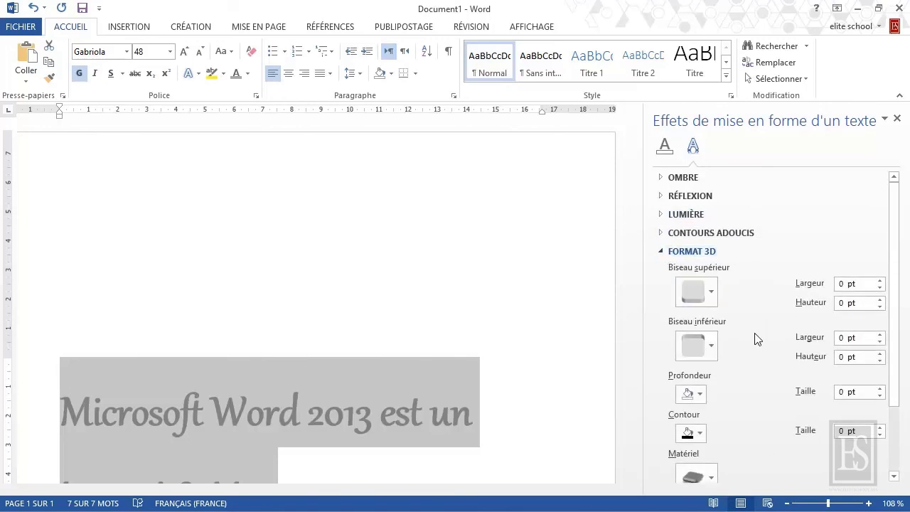
{"action": "left_click", "coordinate": [713, 291]}
{"action": "left_click", "coordinate": [701, 397]}
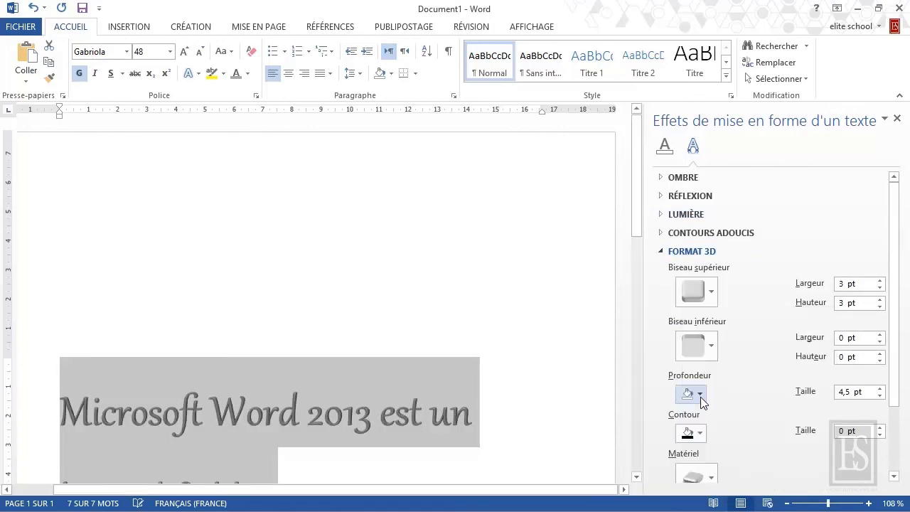
{"action": "left_click", "coordinate": [530, 411]}
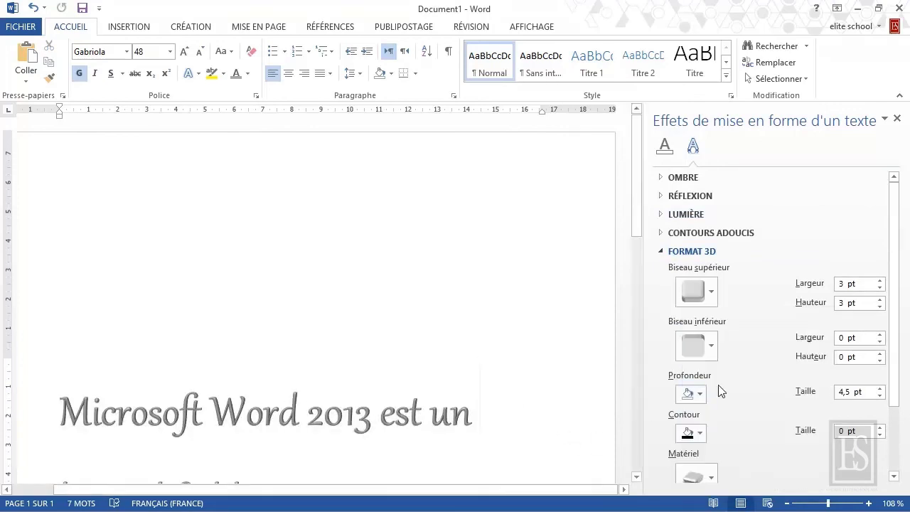
{"action": "left_click", "coordinate": [898, 118]}
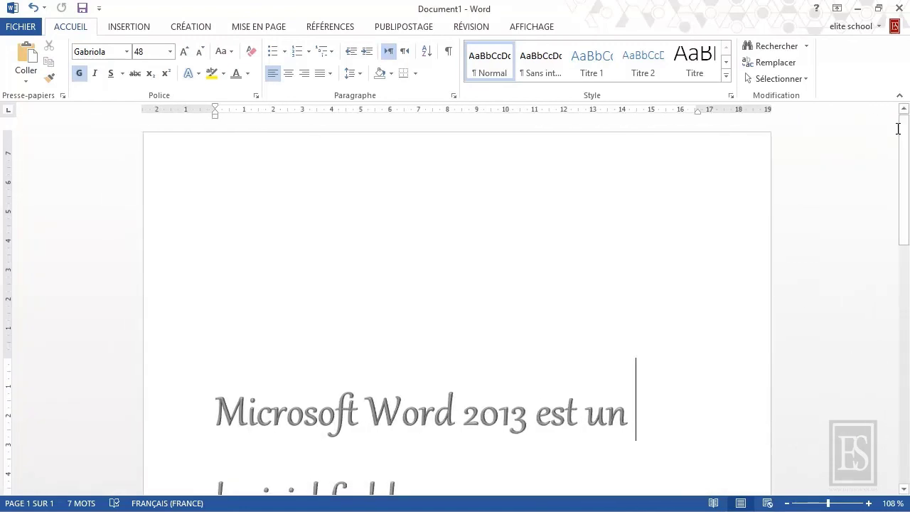
{"action": "scroll", "coordinate": [661, 257], "scroll_direction": "down", "scroll_amount": 3}
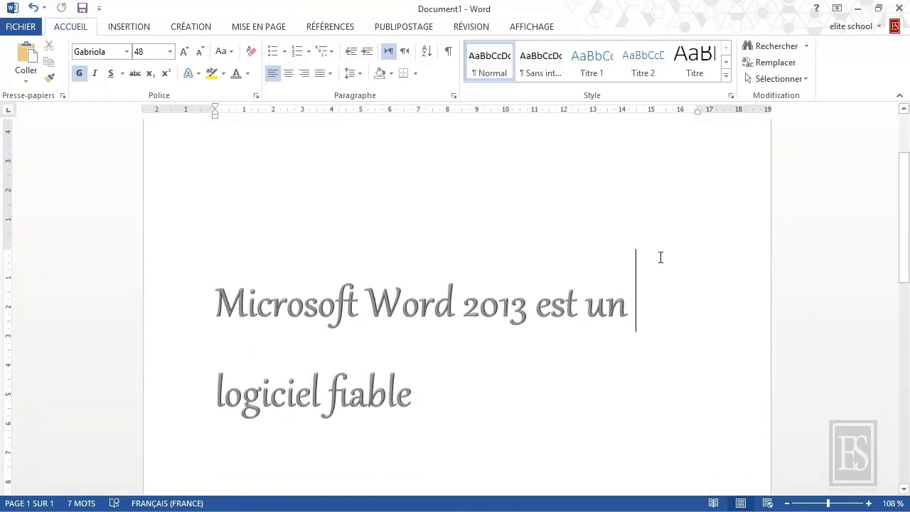